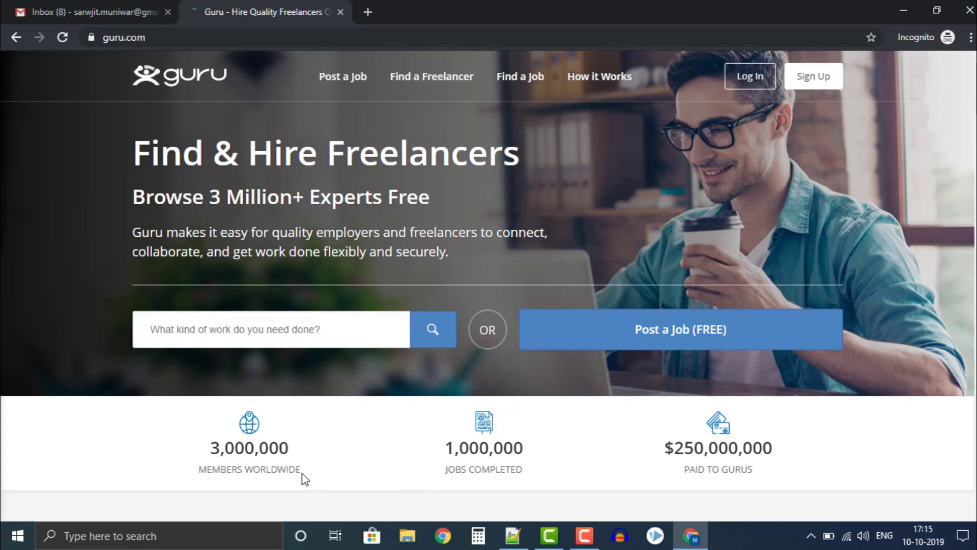
pyautogui.tripleClick(266, 469)
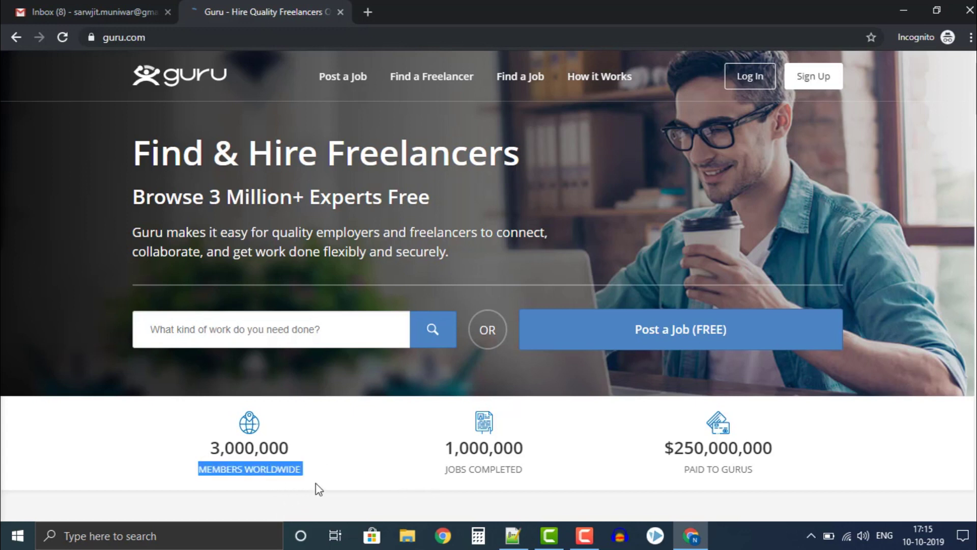
pyautogui.click(336, 477)
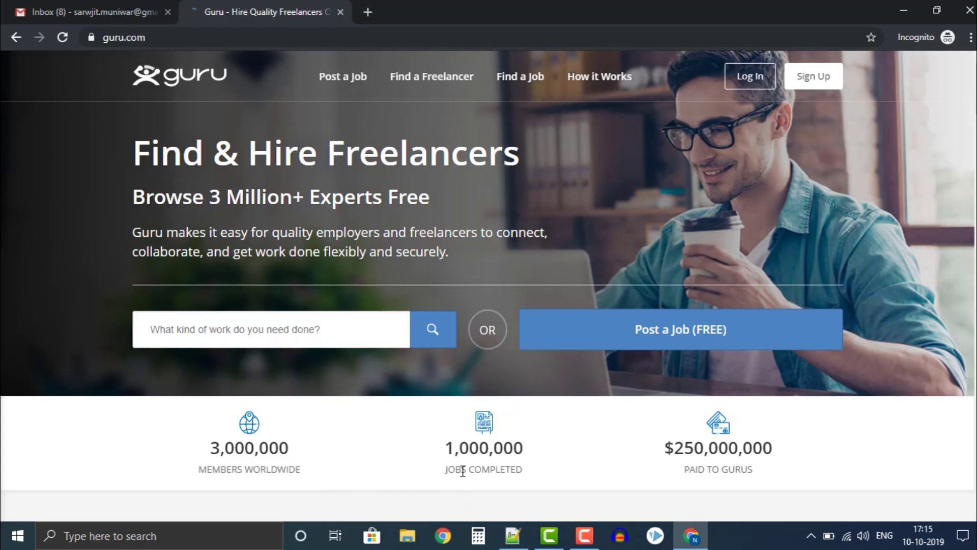
pyautogui.moveTo(446, 448); pyautogui.dragTo(532, 458)
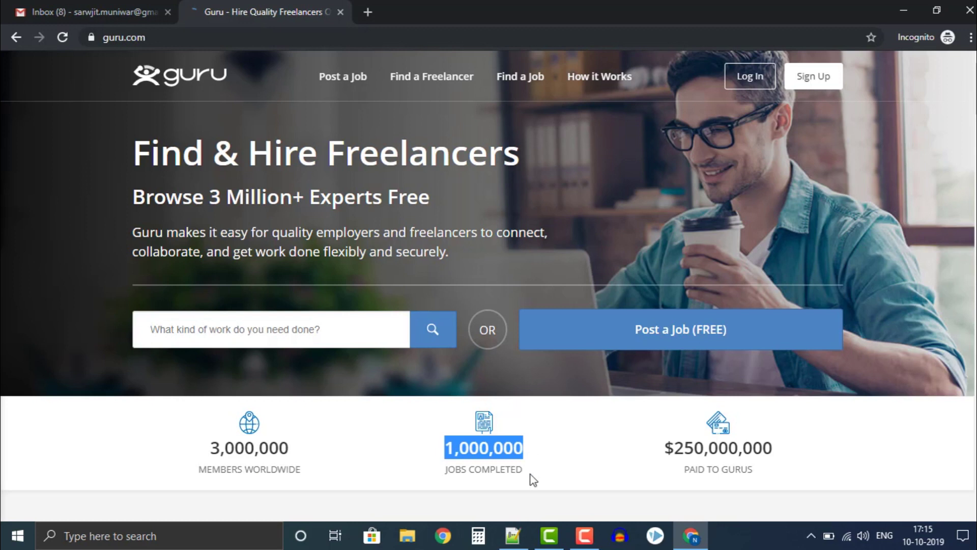
pyautogui.click(535, 477)
pyautogui.moveTo(668, 448); pyautogui.dragTo(776, 453)
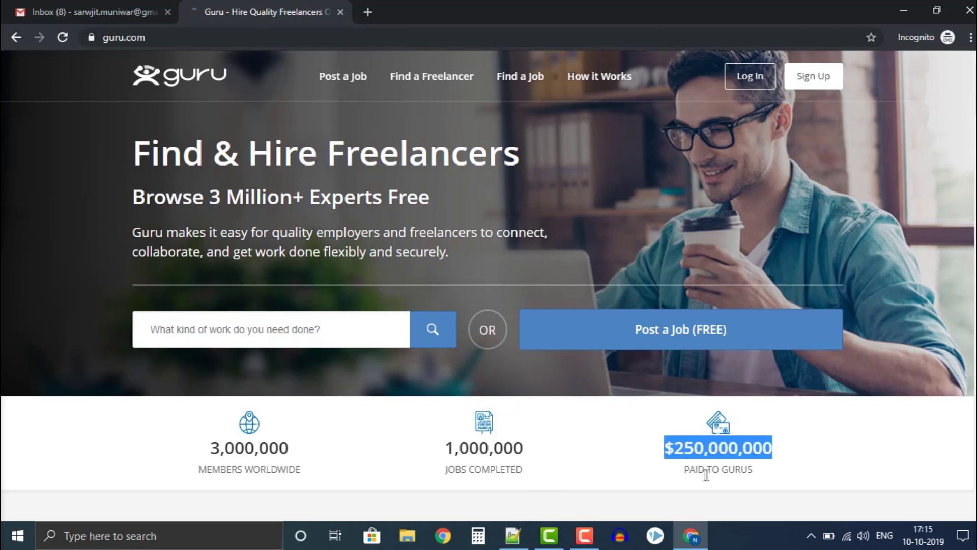
pyautogui.click(639, 468)
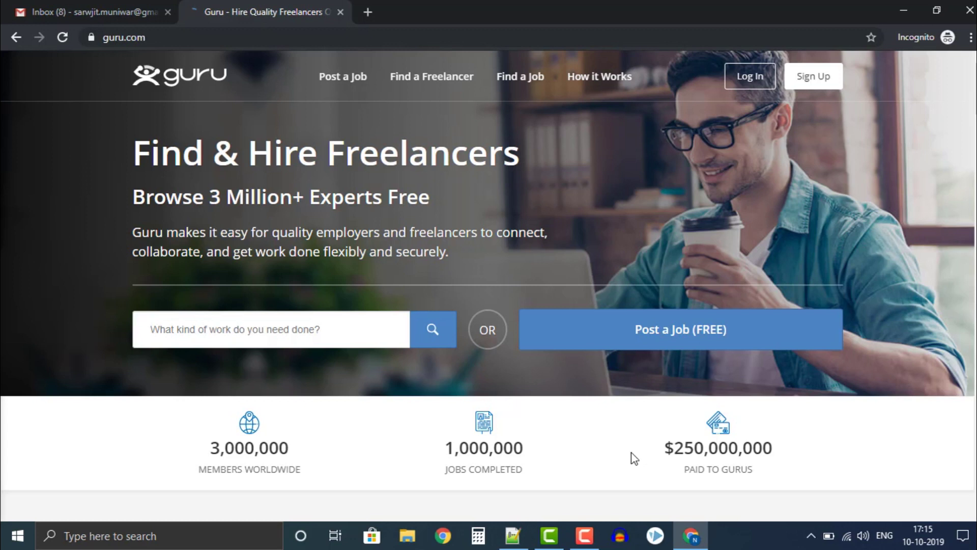
# Step: Open Guru's Sign Up page and paste the full name saved in the notes
pyautogui.click(814, 81)
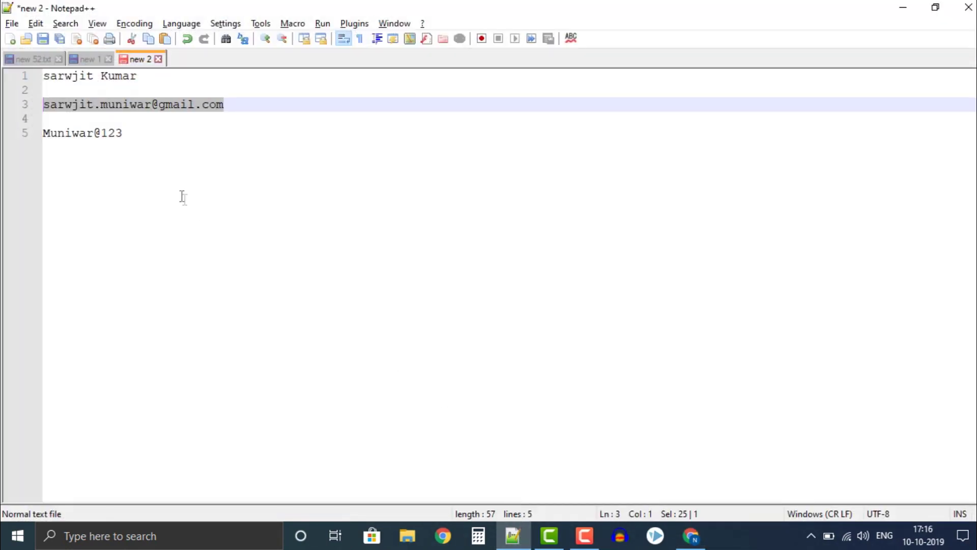
pyautogui.moveTo(142, 75); pyautogui.dragTo(41, 76)
pyautogui.hotkey('ctrl', 'c')
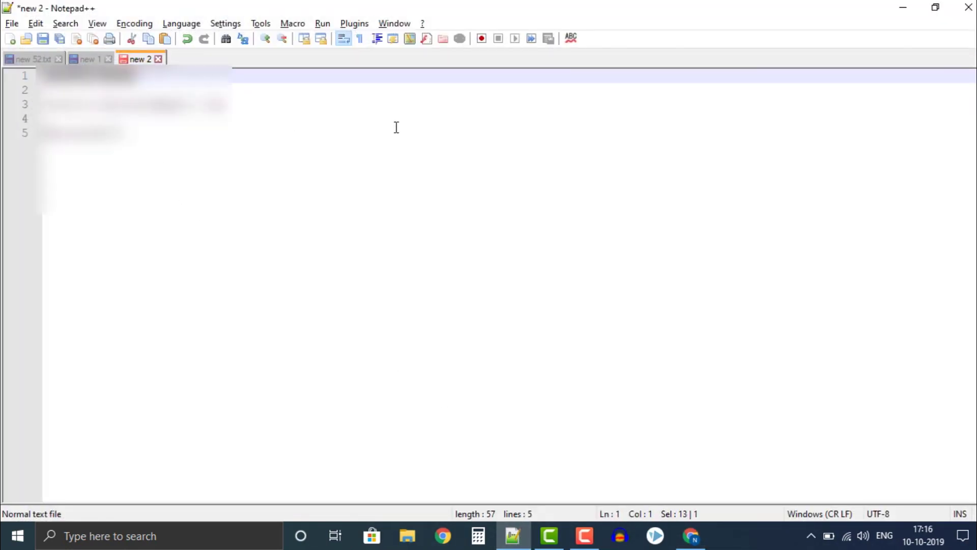
pyautogui.hotkey('alt', 'Tab')
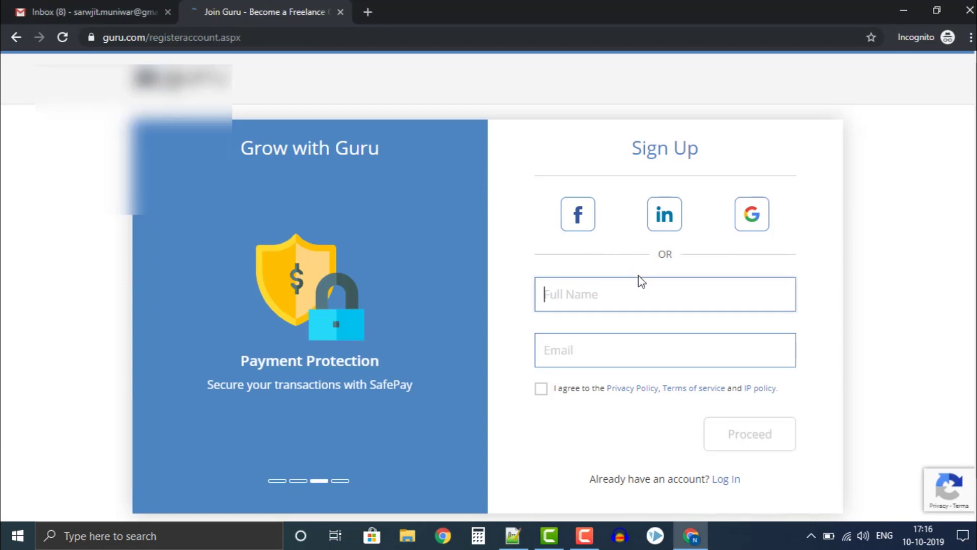
pyautogui.hotkey('ctrl', 'v')
# Step: Paste the saved e-mail address from the notes and accept the privacy policy and terms
pyautogui.click(574, 356)
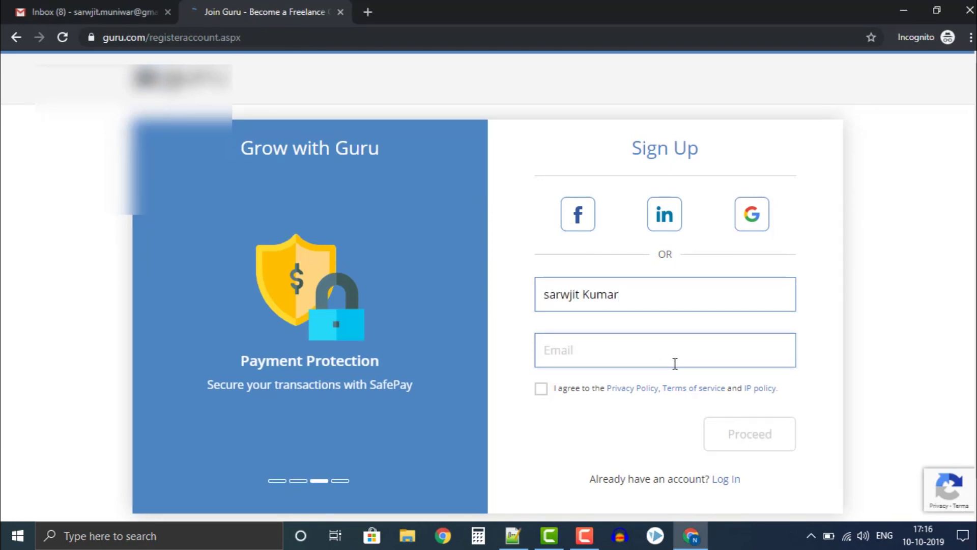
pyautogui.hotkey('alt', 'Tab')
pyautogui.moveTo(224, 104); pyautogui.dragTo(43, 104)
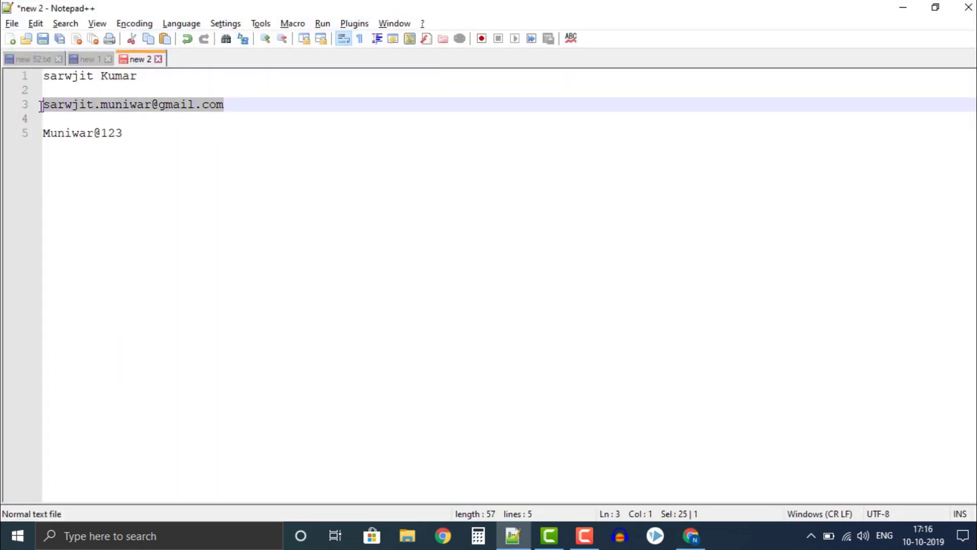
pyautogui.hotkey('ctrl', 'c')
pyautogui.hotkey('alt', 'Tab')
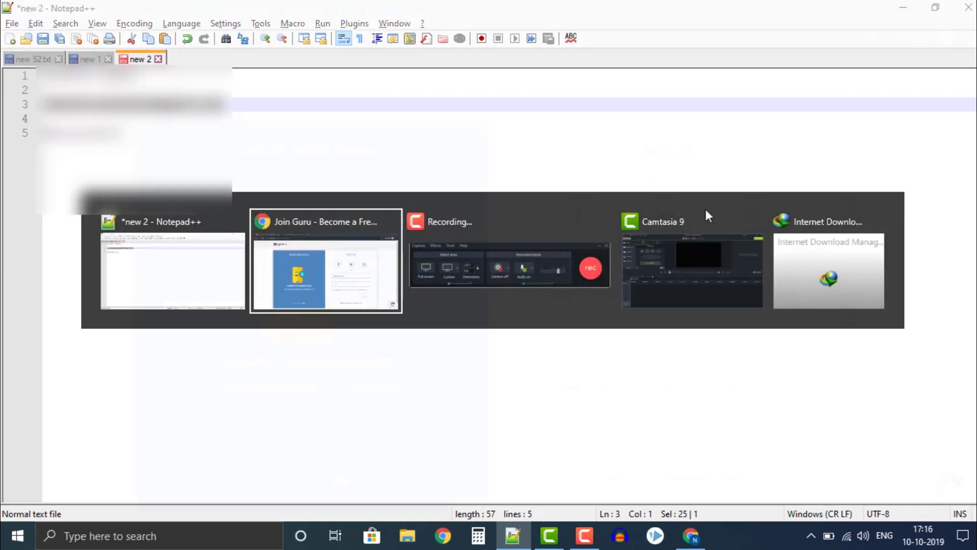
pyautogui.hotkey('ctrl', 'v')
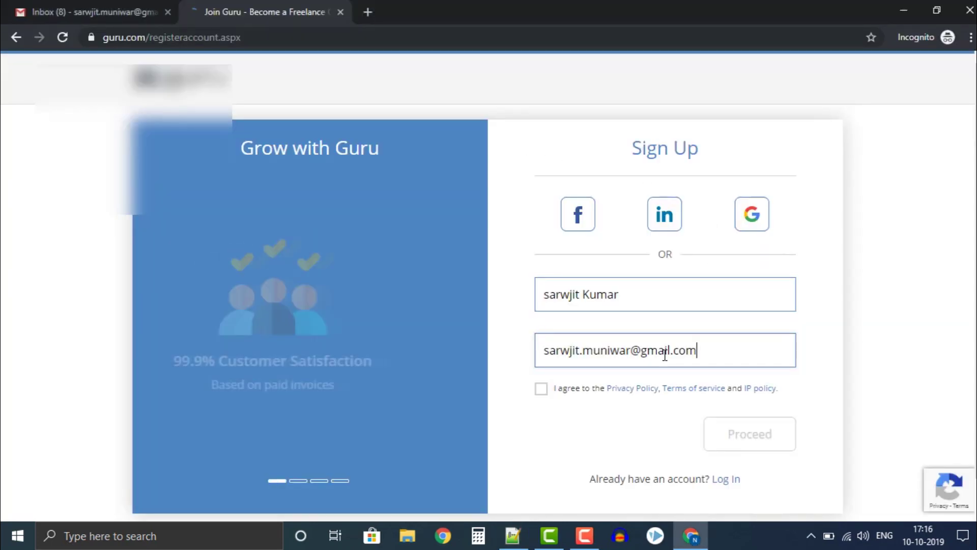
pyautogui.click(542, 392)
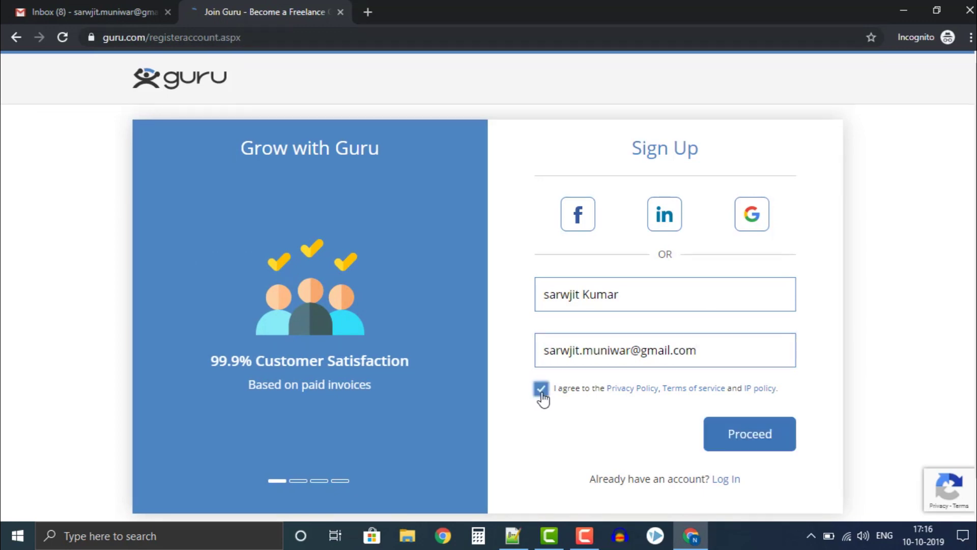
# Step: Choose the Freelancer account type, paste the saved password and submit the sign-up step
pyautogui.click(747, 439)
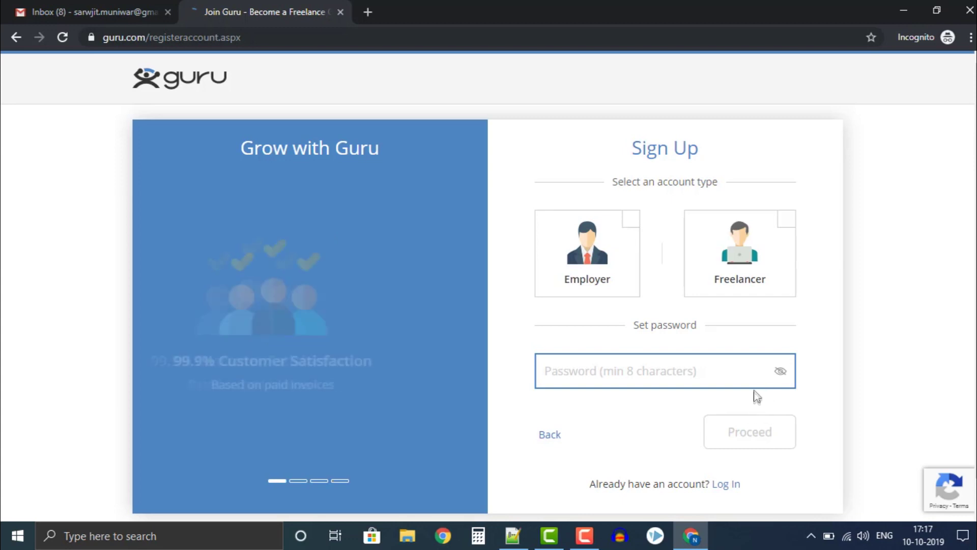
pyautogui.click(737, 276)
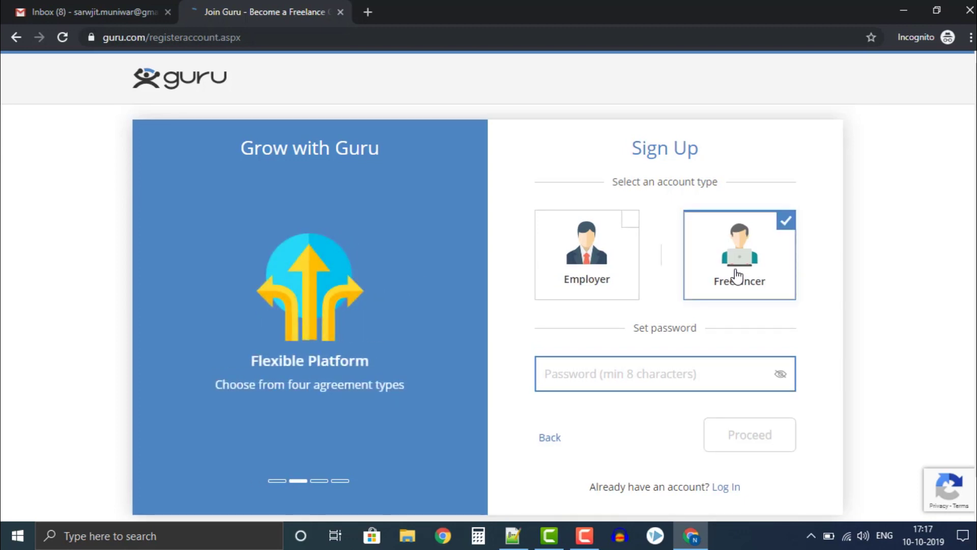
pyautogui.click(570, 374)
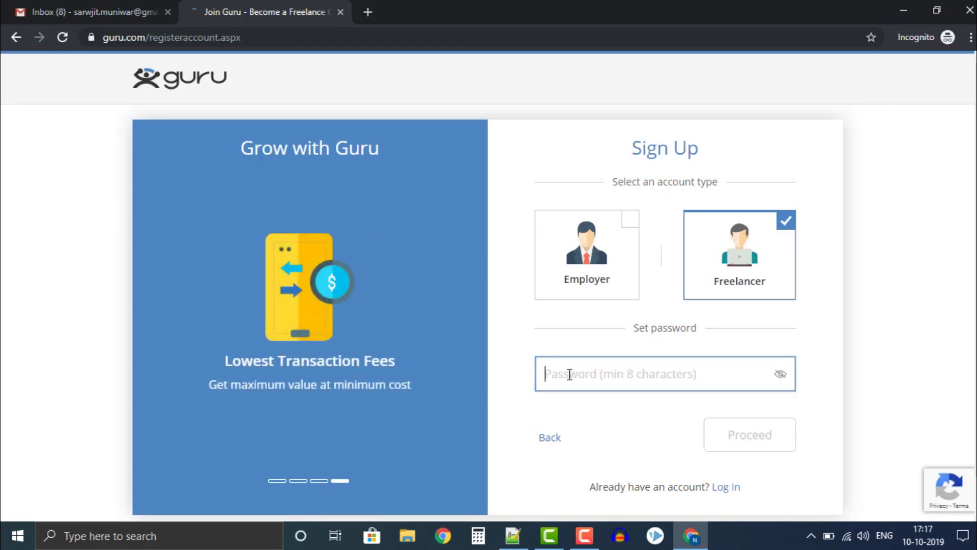
pyautogui.hotkey('alt', 'Tab')
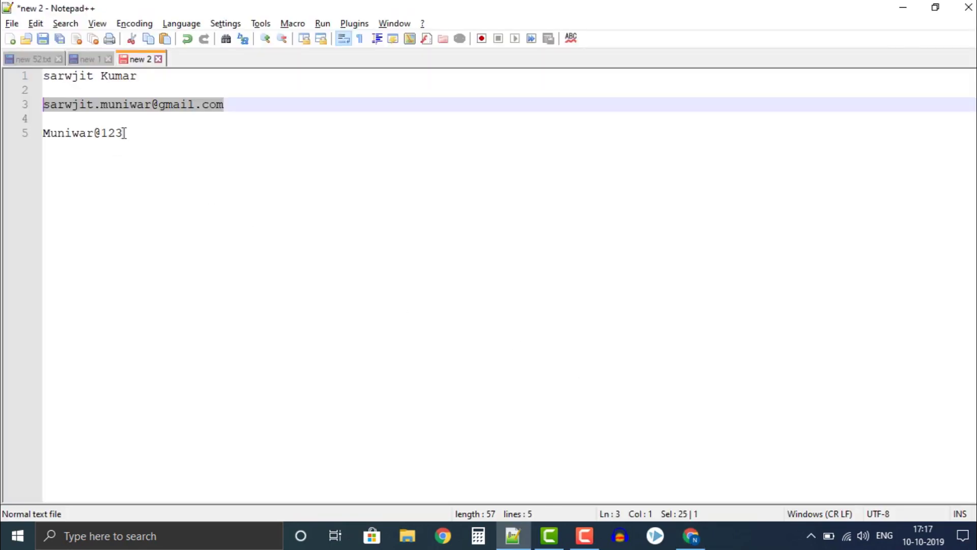
pyautogui.moveTo(123, 133); pyautogui.dragTo(7, 130)
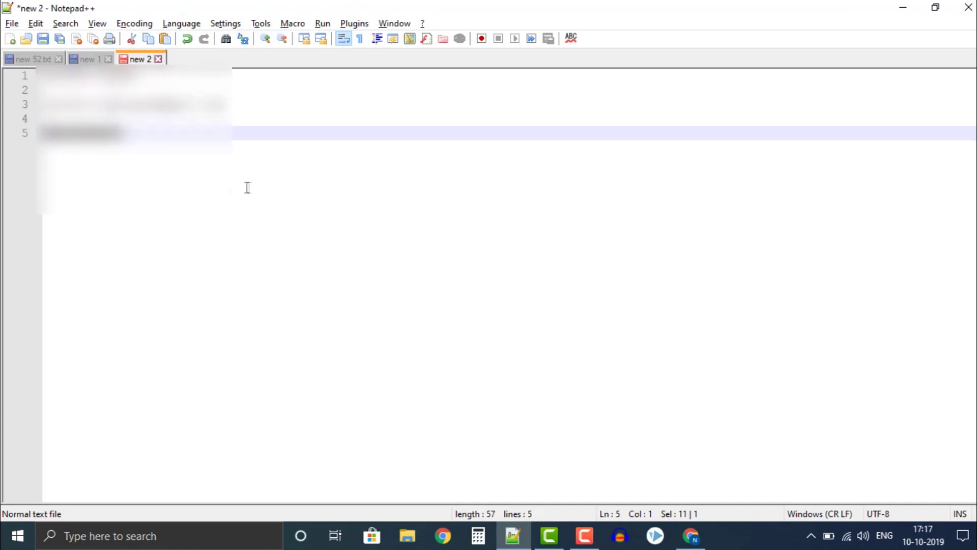
pyautogui.hotkey('alt', 'Tab')
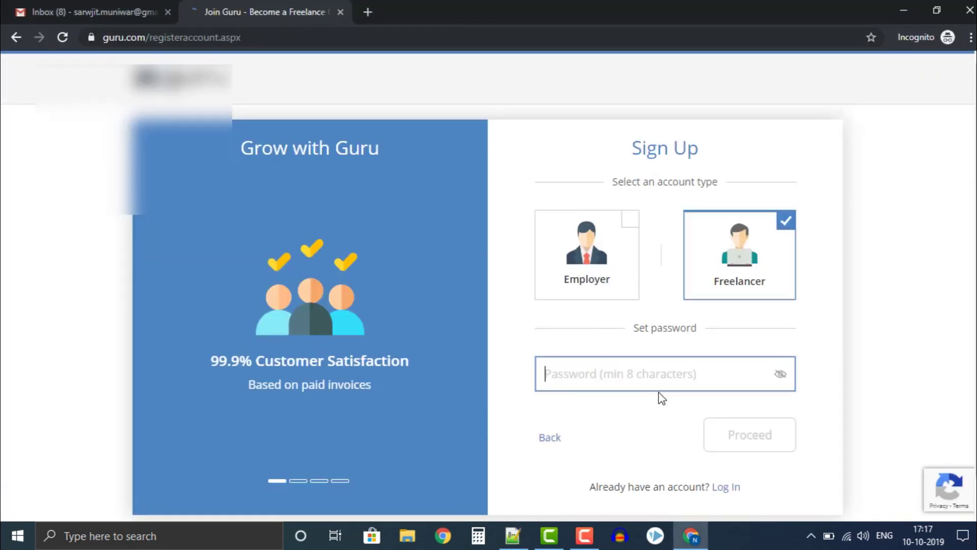
pyautogui.hotkey('ctrl', 'v')
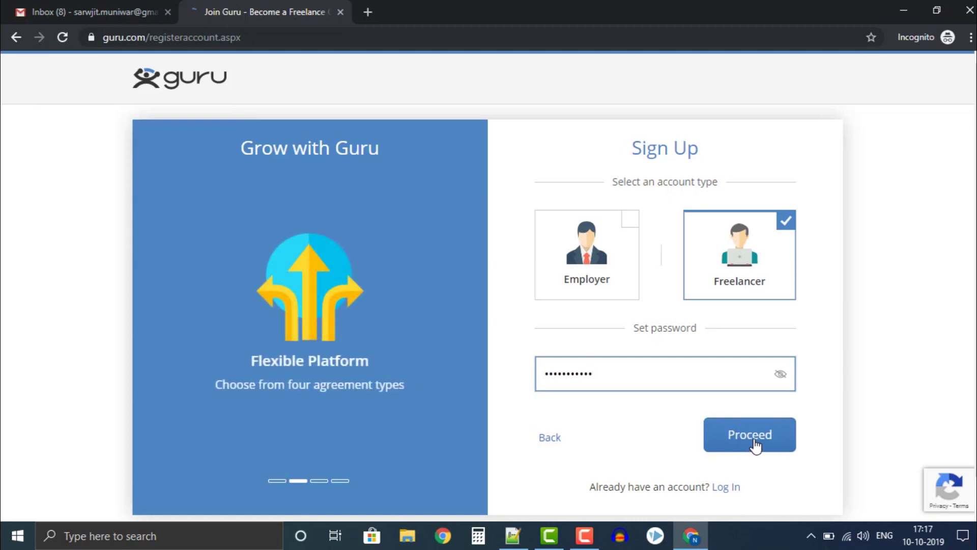
pyautogui.click(756, 446)
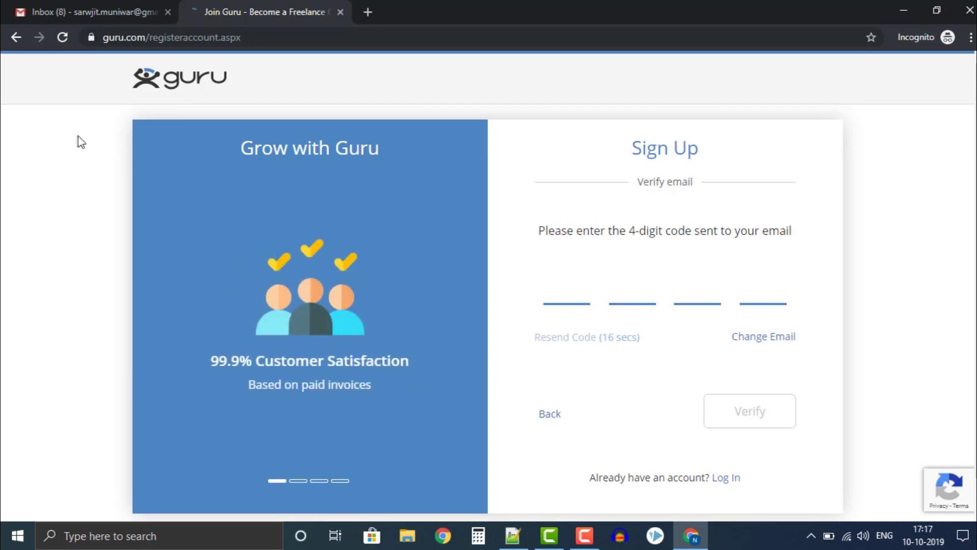
# Step: Open Guru's Verify Your Account email in Gmail and copy the 4-digit verification code
pyautogui.click(89, 5)
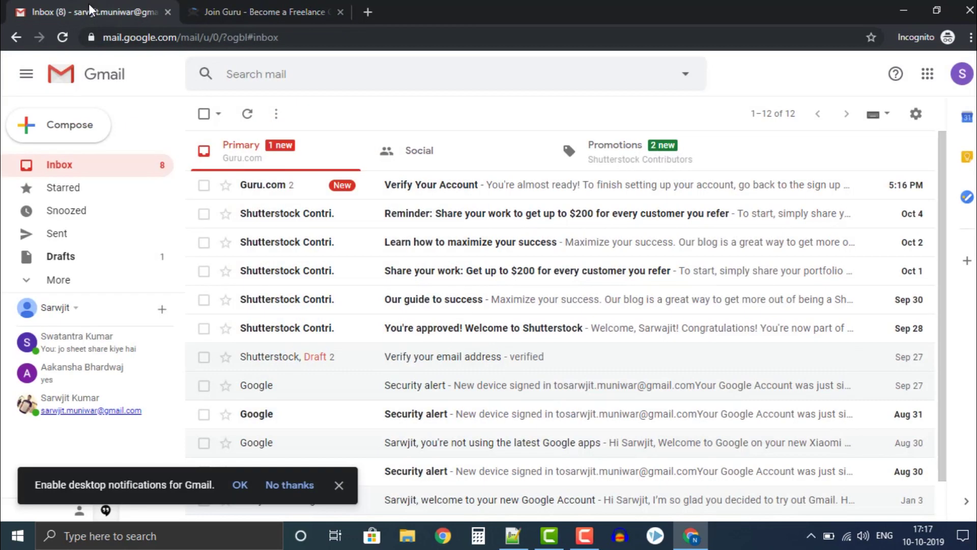
pyautogui.click(455, 188)
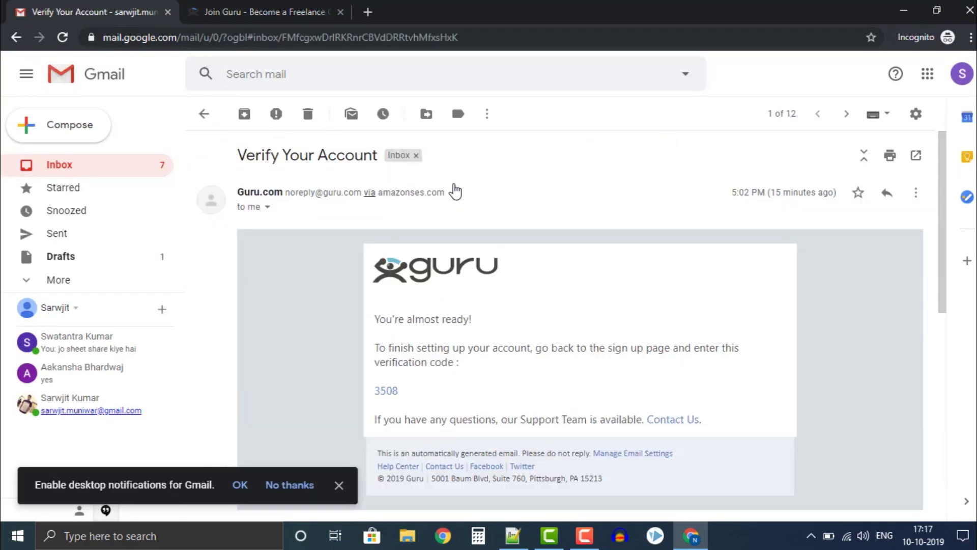
pyautogui.doubleClick(387, 391)
pyautogui.rightClick(389, 390)
pyautogui.click(415, 401)
pyautogui.click(259, 11)
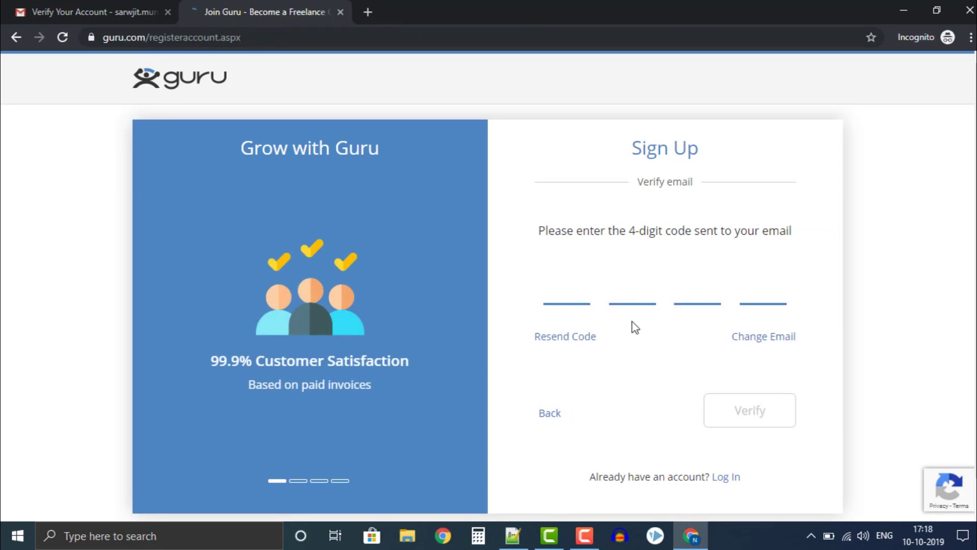
pyautogui.hotkey('ctrl', 'Tab')
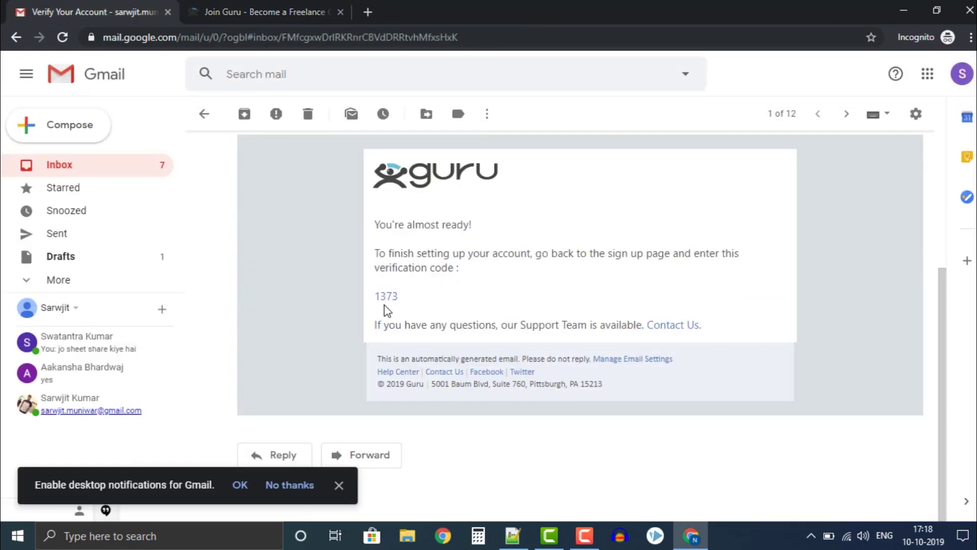
pyautogui.moveTo(398, 297); pyautogui.dragTo(374, 298)
# Step: Replace the wrong digits with the emailed verification code and submit it
pyautogui.click(253, 10)
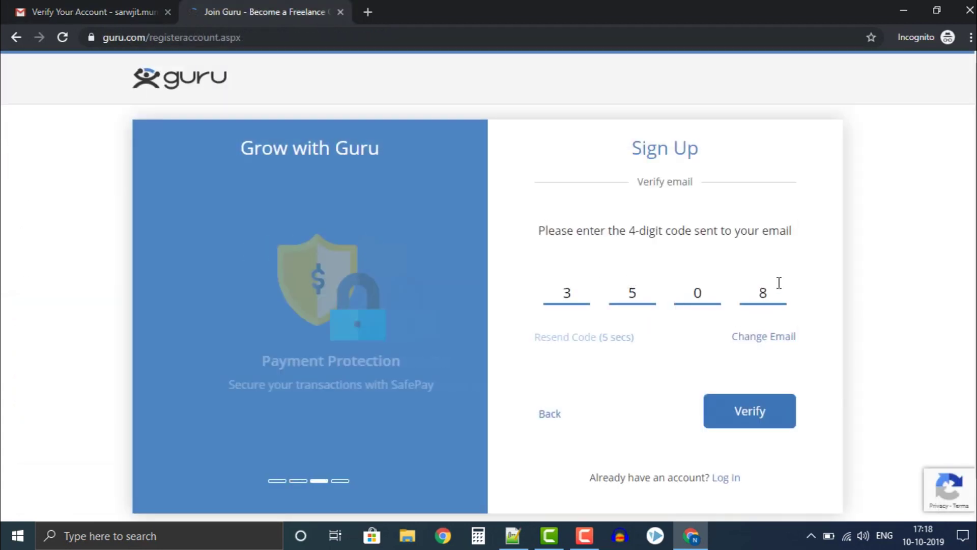
pyautogui.press('BackSpace')
pyautogui.press('BackSpace')
pyautogui.press('BackSpace')
pyautogui.press('BackSpace')
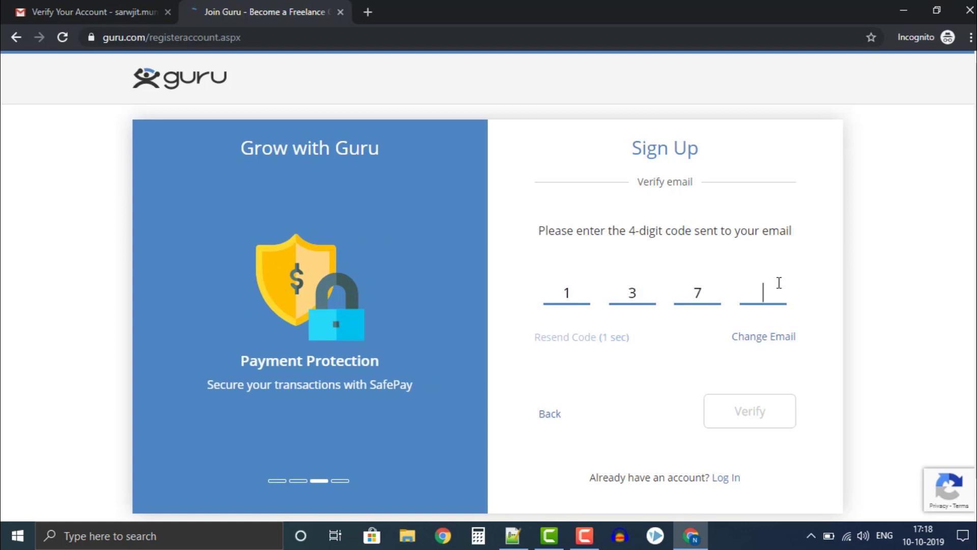
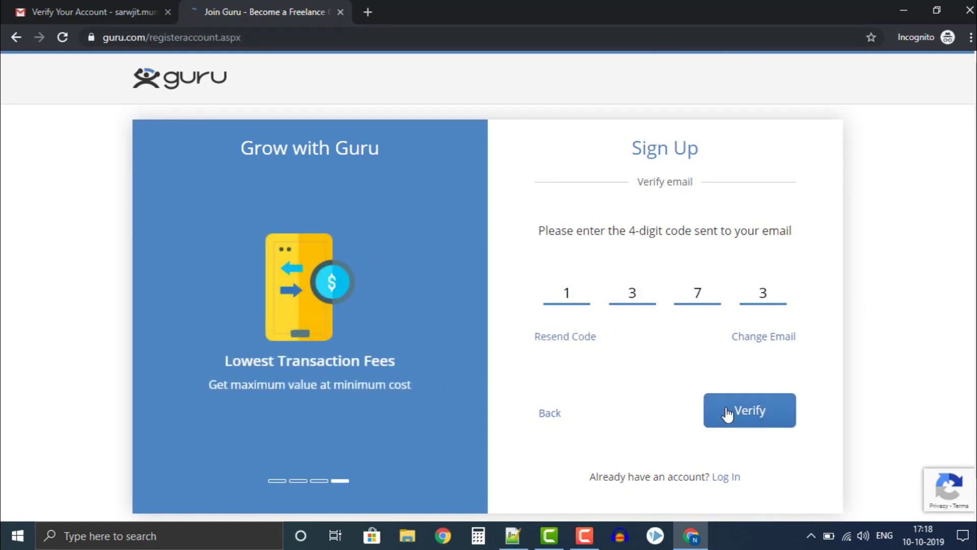
pyautogui.click(756, 414)
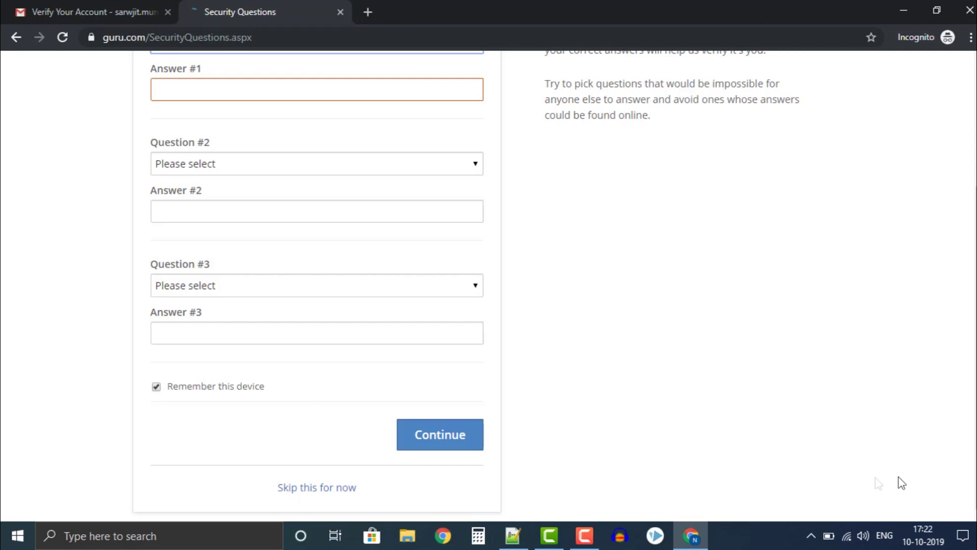
# Step: Skip the Security Questions page for now
pyautogui.scroll(3, 865, 479)
pyautogui.scroll(-1, 865, 478)
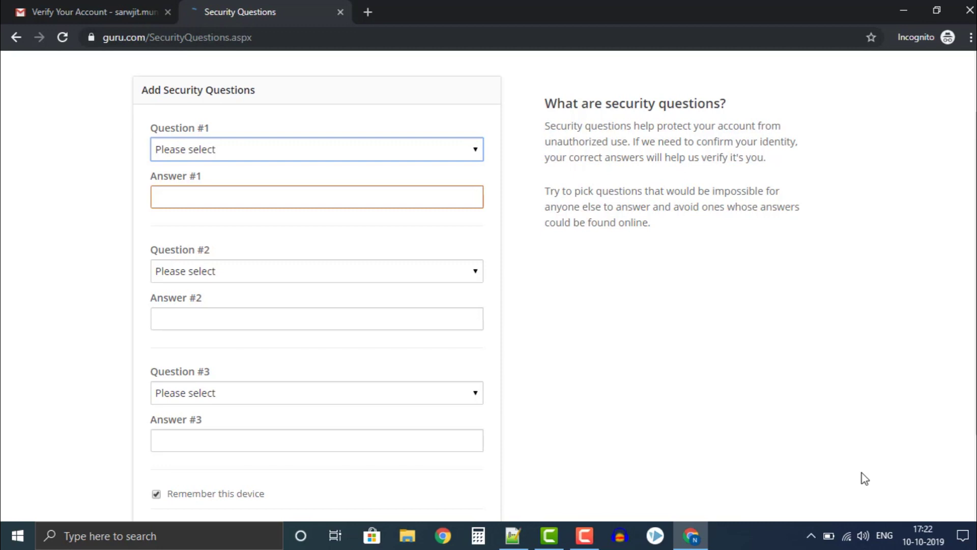
pyautogui.scroll(-2, 864, 478)
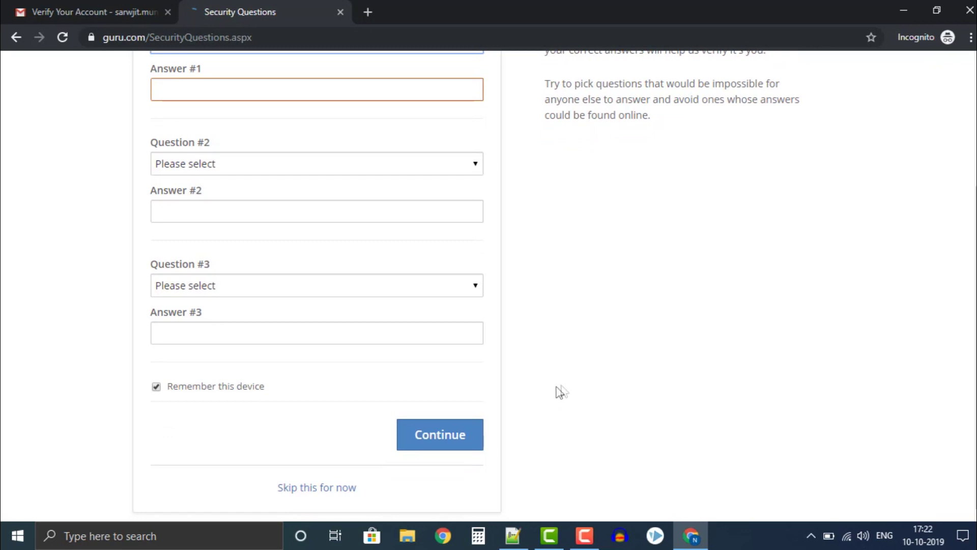
pyautogui.click(318, 488)
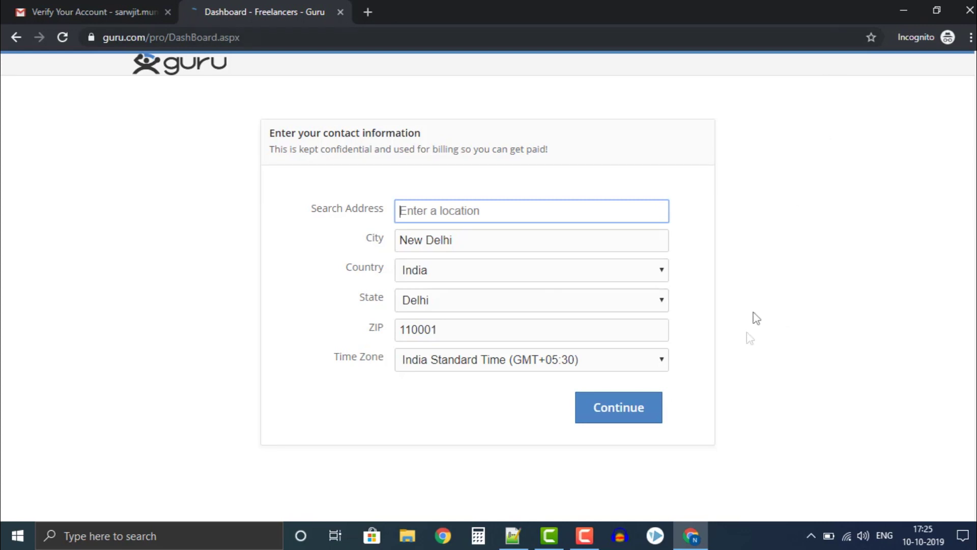
# Step: Copy the street address line from the saved notes and select the Search Address field
pyautogui.click(511, 537)
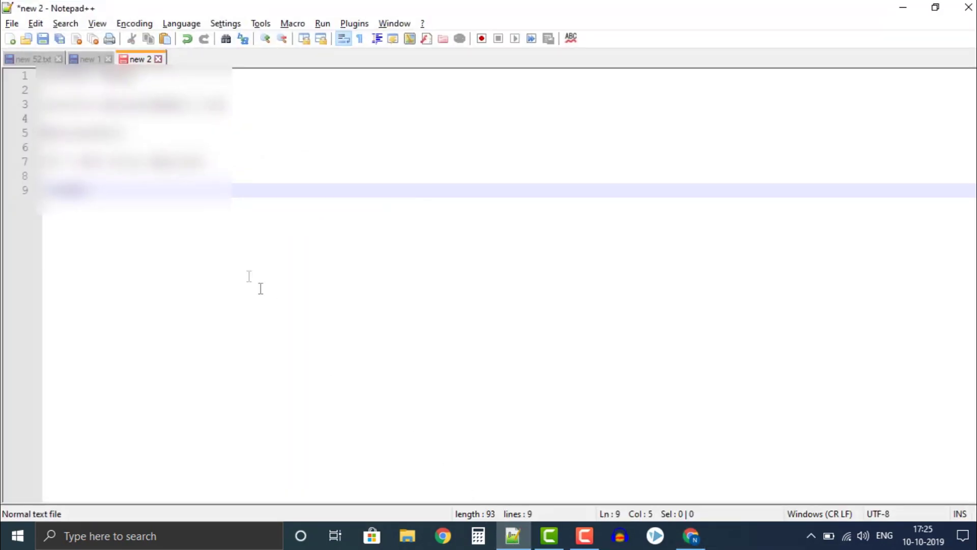
pyautogui.moveTo(43, 161); pyautogui.dragTo(215, 162)
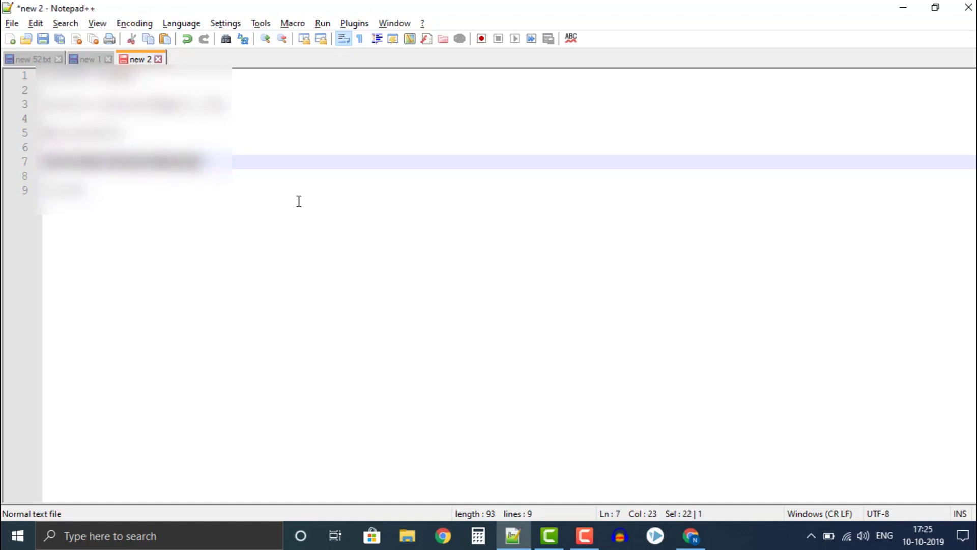
pyautogui.hotkey('alt', 'Tab')
pyautogui.click(432, 221)
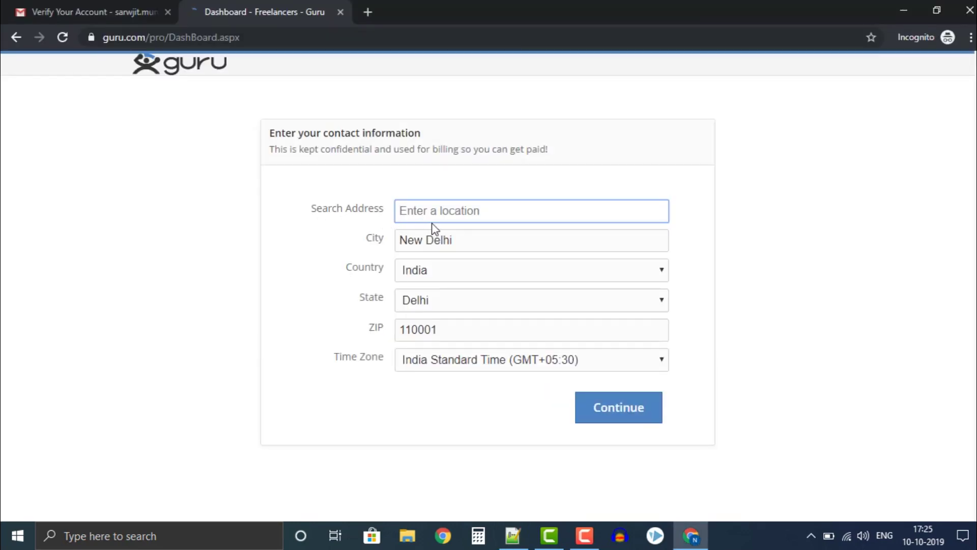
# Step: Paste the street address, fix the ZIP code via the autofill suggestion, and save the contact details
pyautogui.hotkey('ctrl', 'v')
pyautogui.click(444, 329)
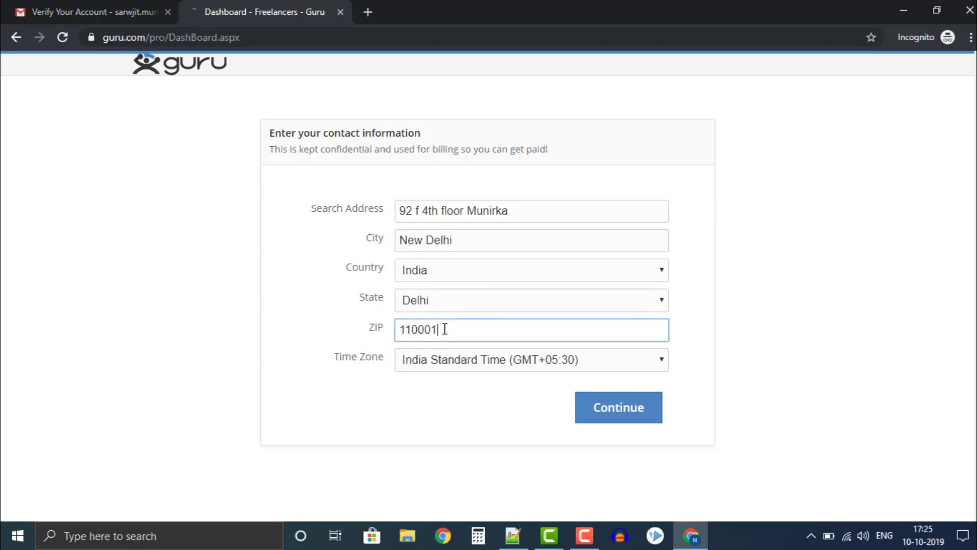
pyautogui.press('BackSpace')
pyautogui.press('BackSpace')
pyautogui.write('67')
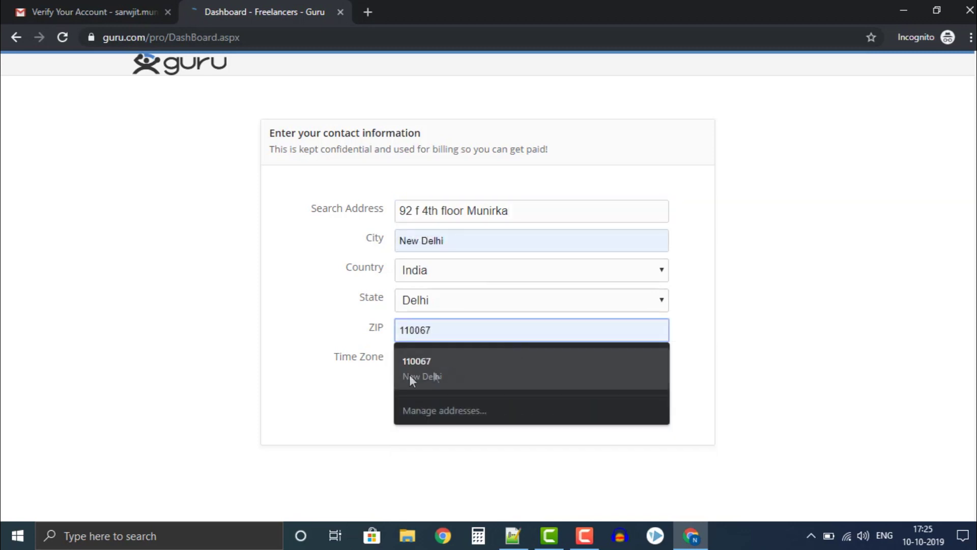
pyautogui.click(410, 377)
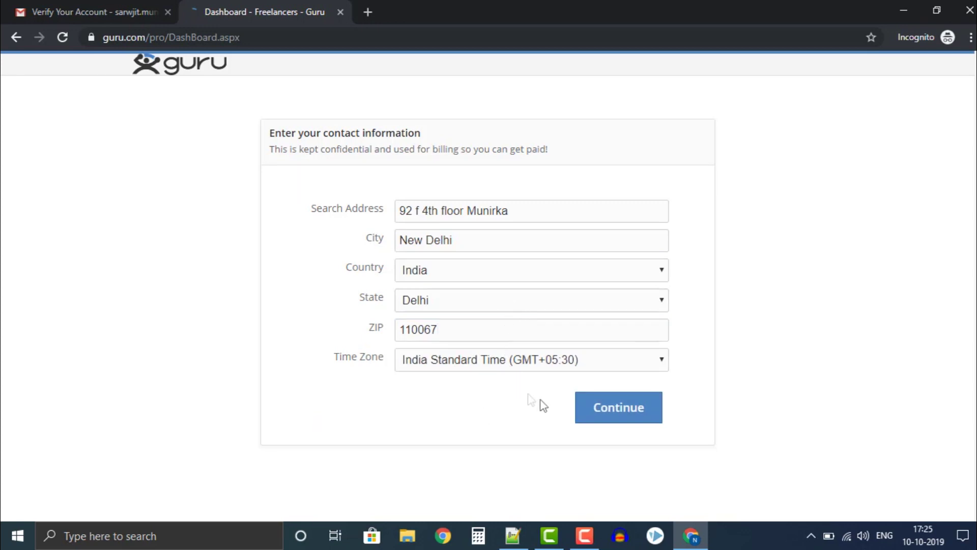
pyautogui.click(627, 417)
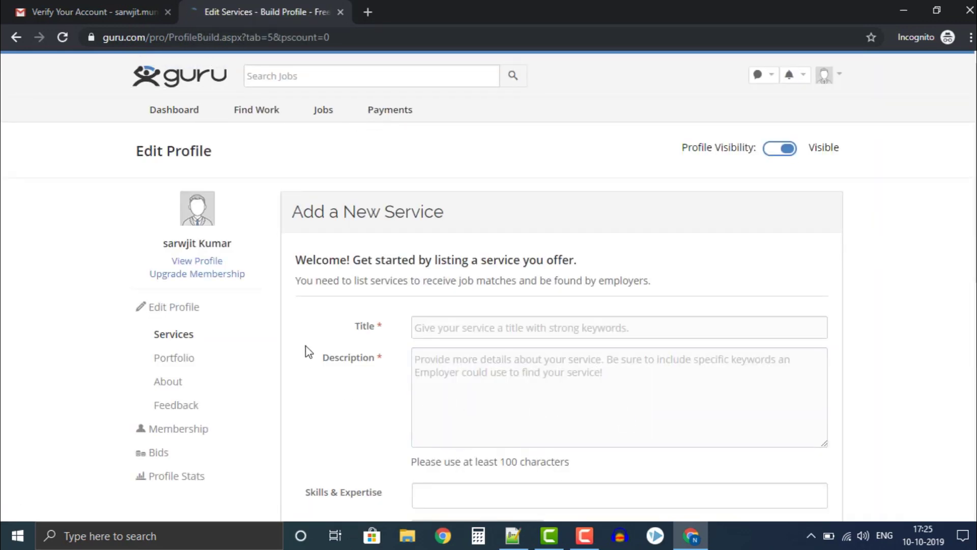
# Step: Type 'data operator' as the title of the new service
pyautogui.scroll(-1, 321, 379)
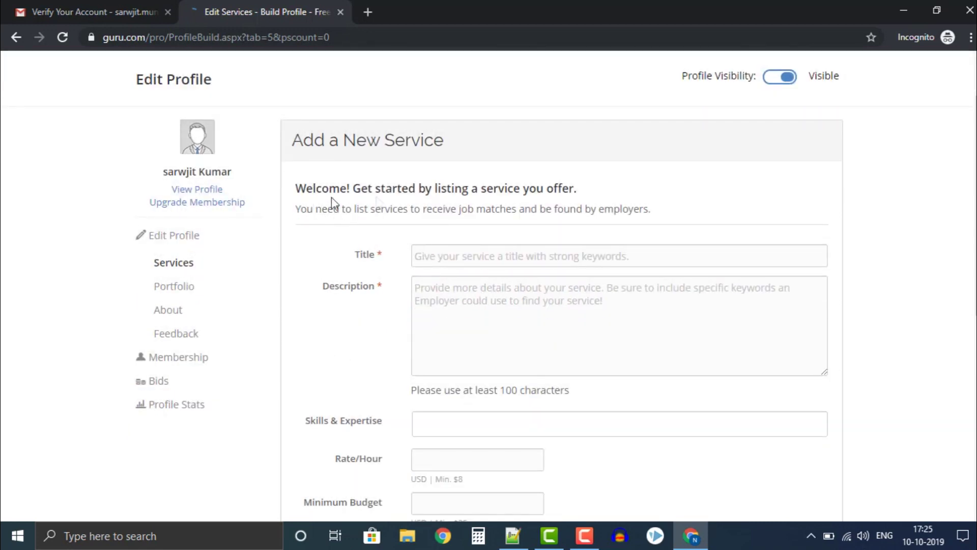
pyautogui.click(437, 256)
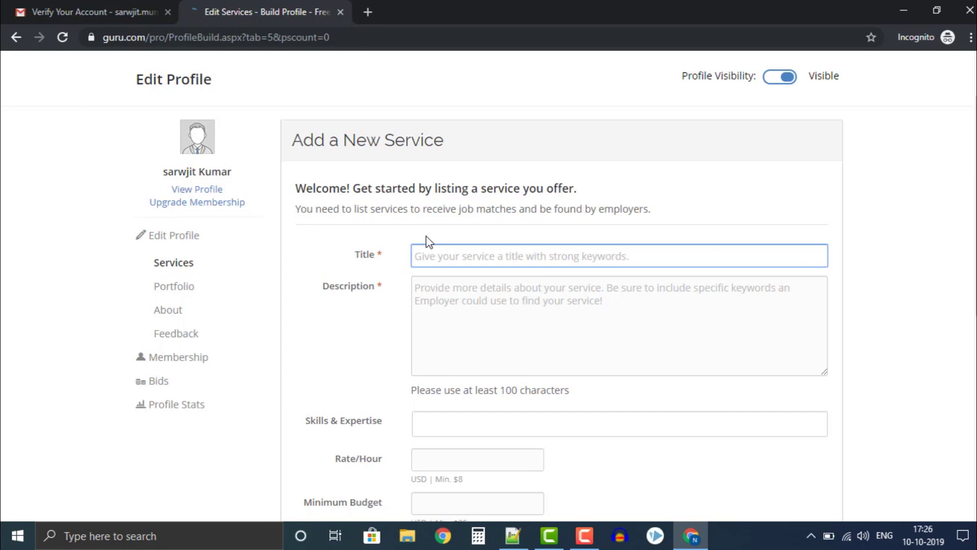
pyautogui.write('dat')
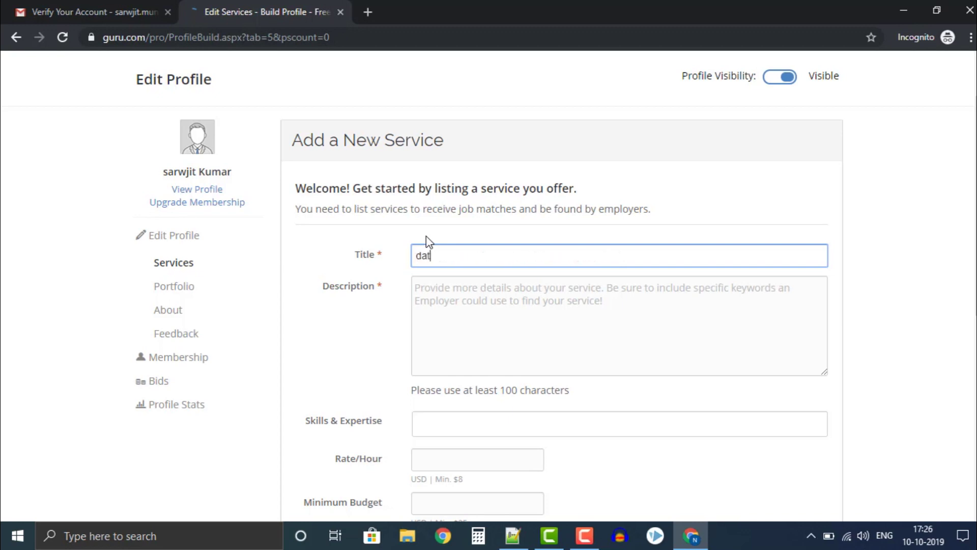
pyautogui.write('a operator')
# Step: Write a description of good data operator work, good typing speed and always finishing projects on time
pyautogui.click(418, 281)
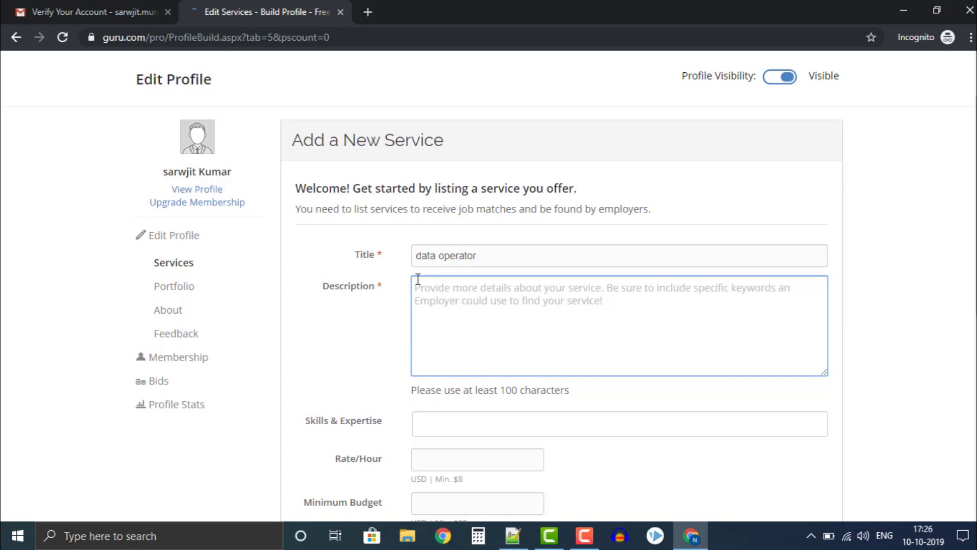
pyautogui.write('That')
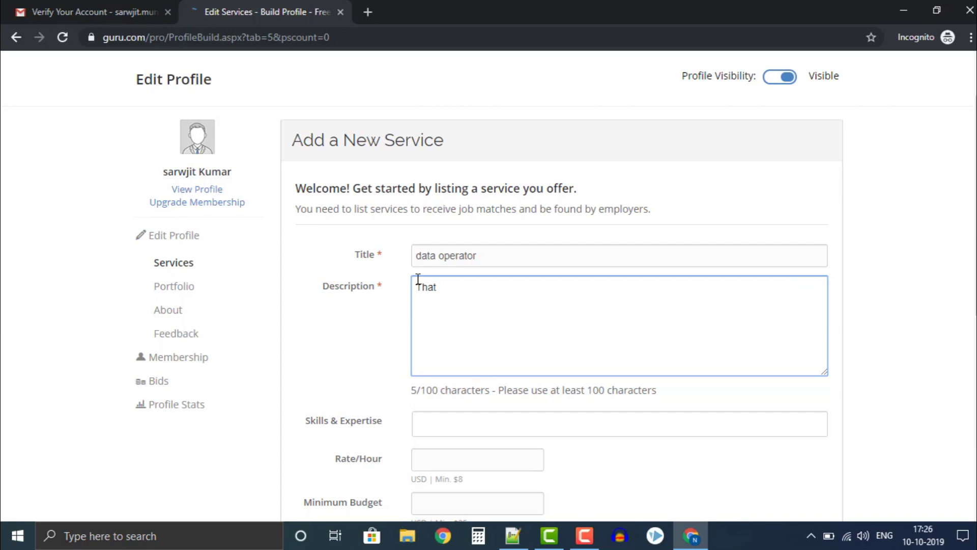
pyautogui.write(' I am good ')
pyautogui.write('at ')
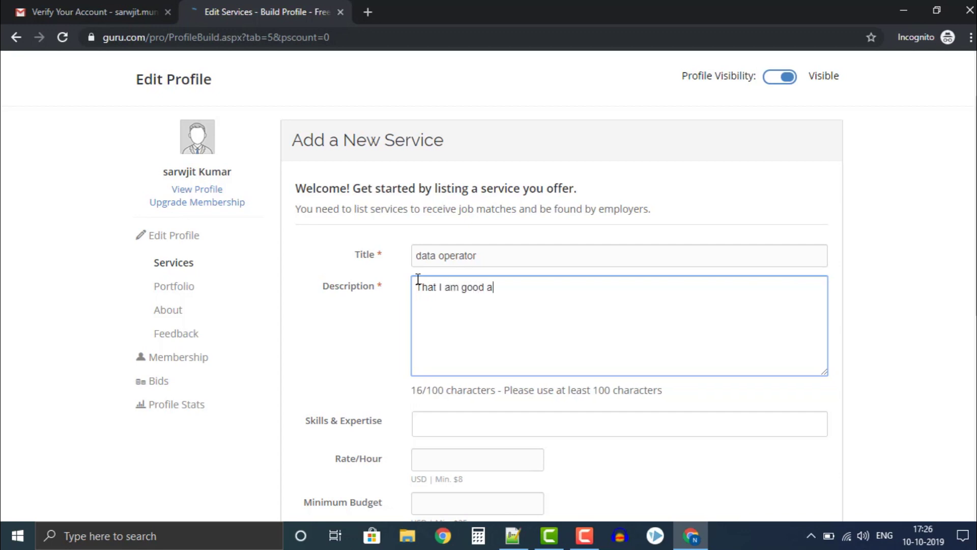
pyautogui.write('dat a operator wr')
pyautogui.press('BackSpace')
pyautogui.write('ork')
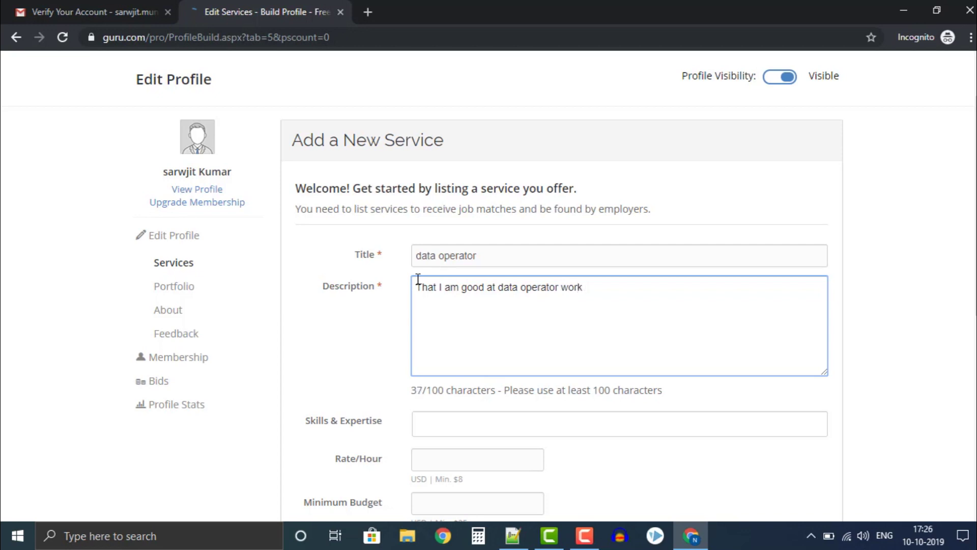
pyautogui.press('BackSpace')
pyautogui.write('/ ')
pyautogui.write('.')
pyautogui.write('I ')
pyautogui.write('habe')
pyautogui.press('BackSpace')
pyautogui.press('BackSpace')
pyautogui.write('ve good typing sp')
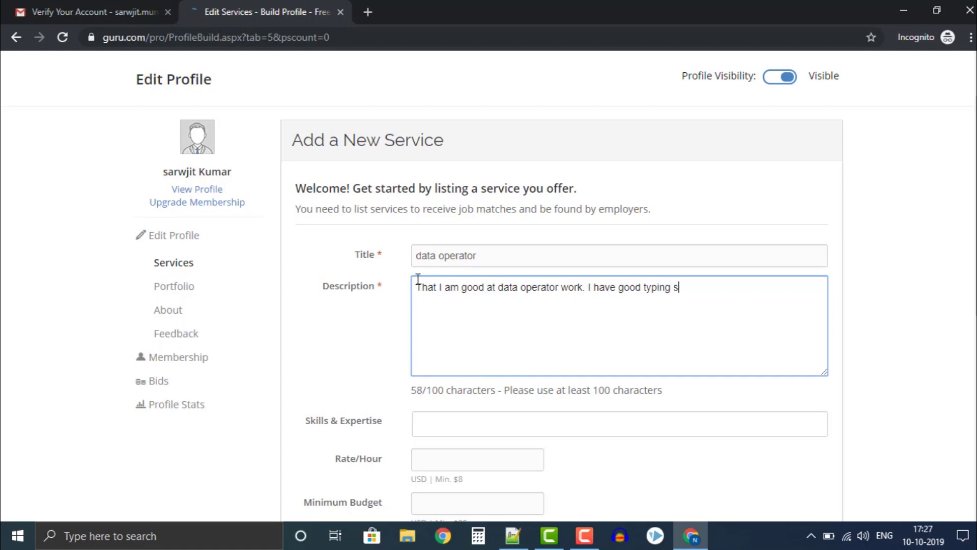
pyautogui.write('eed and I always ')
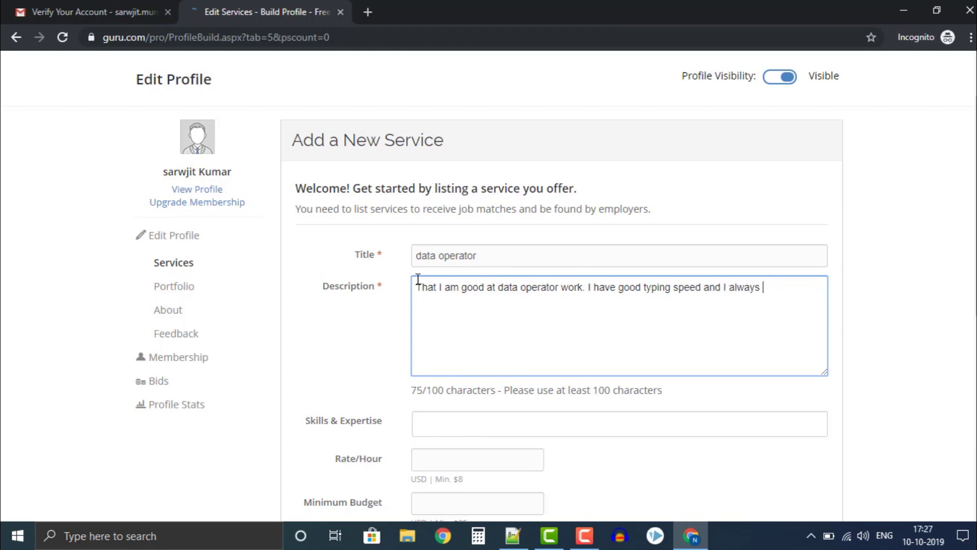
pyautogui.write('co')
pyautogui.write('mplete my w')
pyautogui.write('ork or pro')
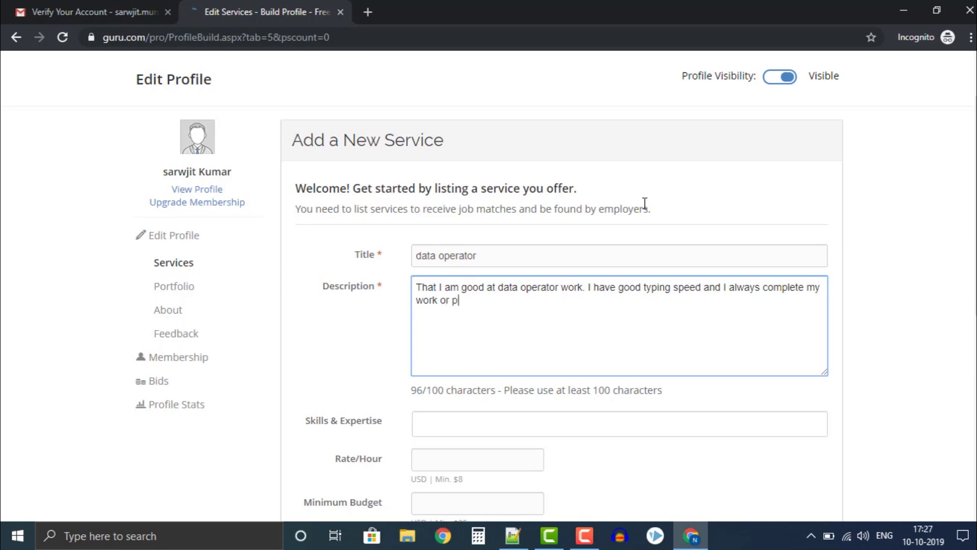
pyautogui.write('jec')
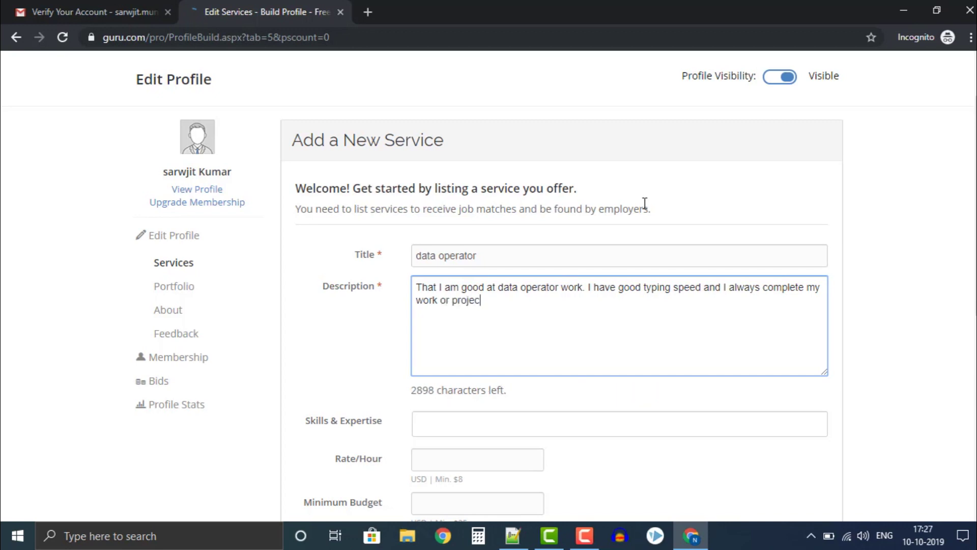
pyautogui.write('t  on time.')
pyautogui.scroll(-3, 665, 242)
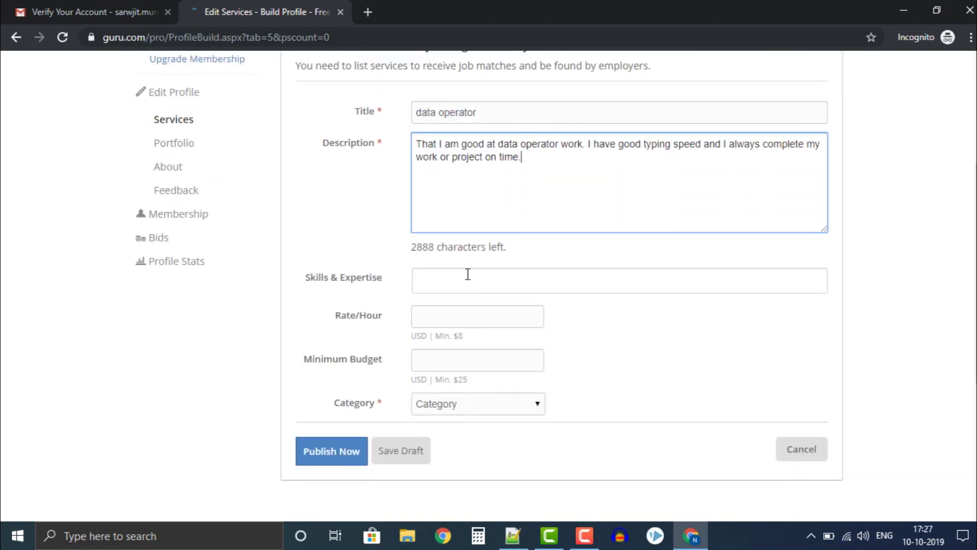
# Step: Add the Typing skill tag, a Rate/Hour of 8 USD and a Minimum Budget of 25 USD
pyautogui.click(466, 274)
pyautogui.write('Typing')
pyautogui.press('Return')
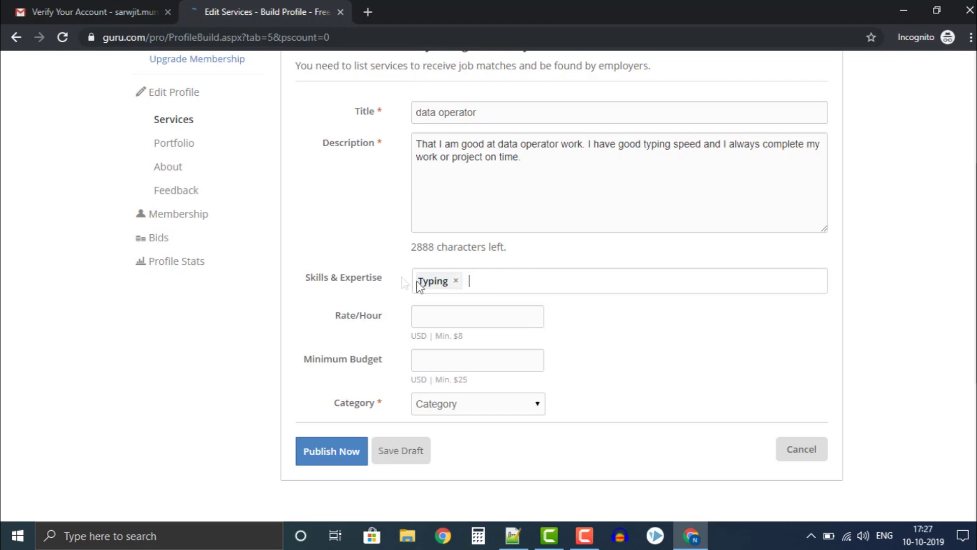
pyautogui.click(439, 315)
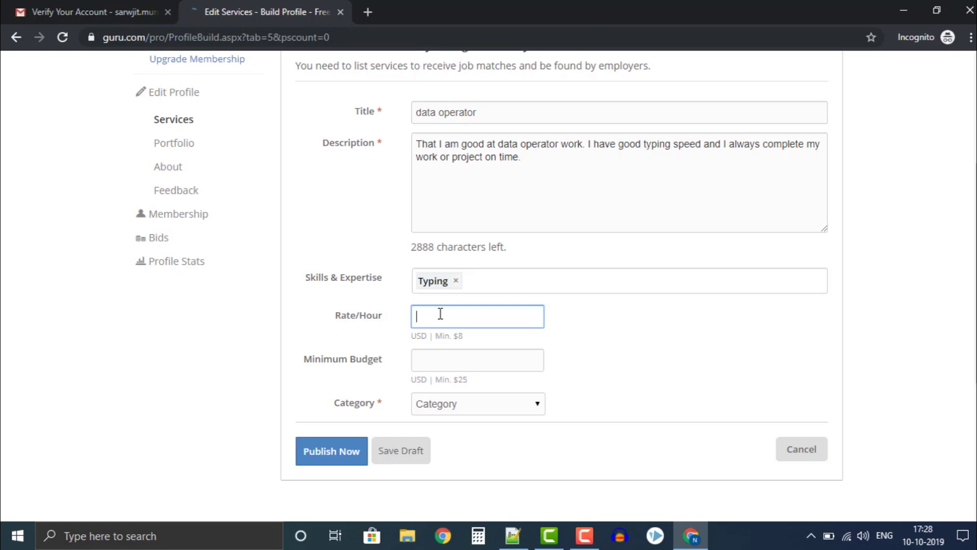
pyautogui.write('8')
pyautogui.click(457, 353)
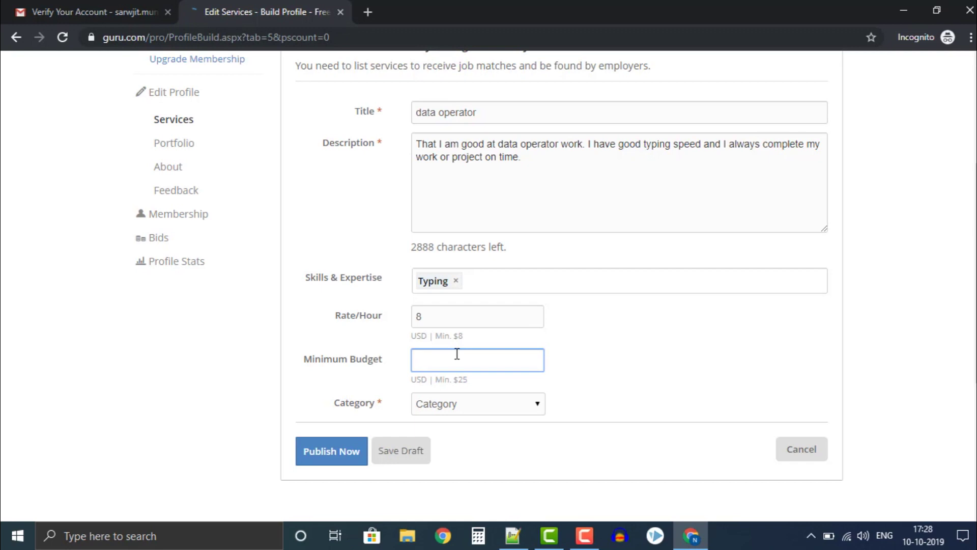
pyautogui.write('25')
# Step: Set the category to Writing & Translation and publish the data operator service
pyautogui.click(539, 405)
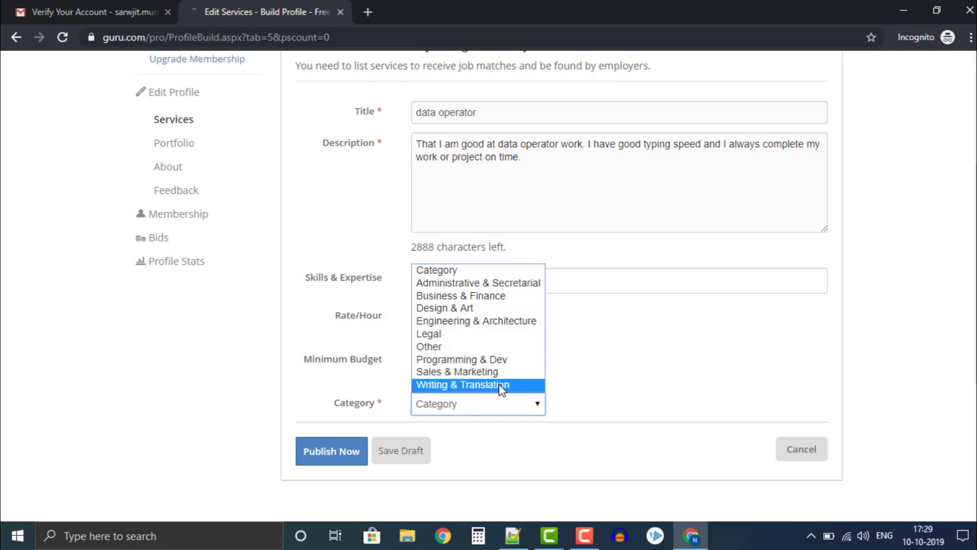
pyautogui.click(499, 384)
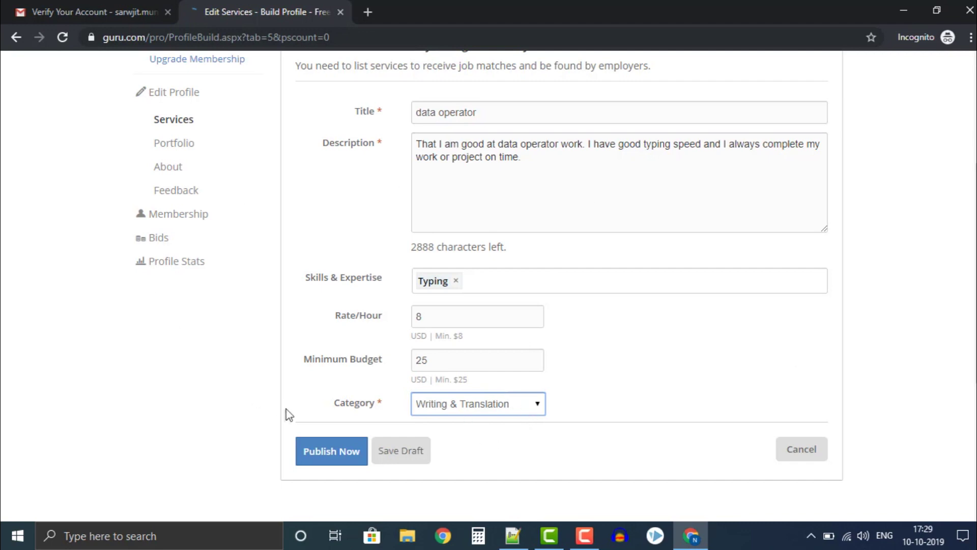
pyautogui.click(329, 452)
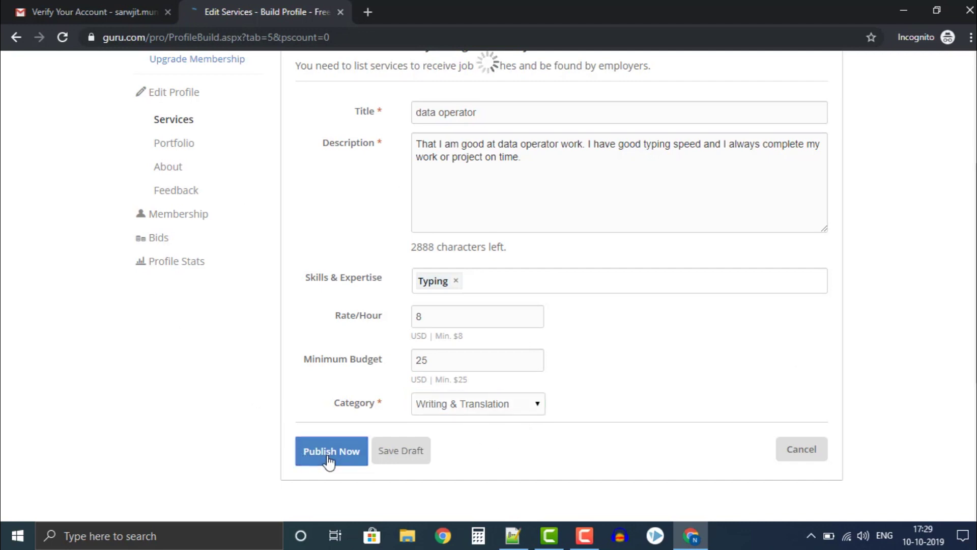